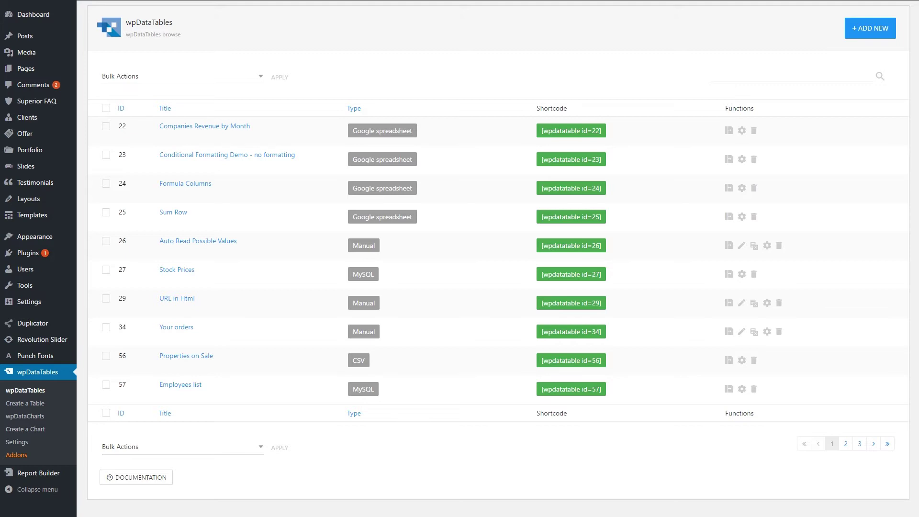
Step: Start a new table in the creation wizard, choosing to create it manually
click(43, 403)
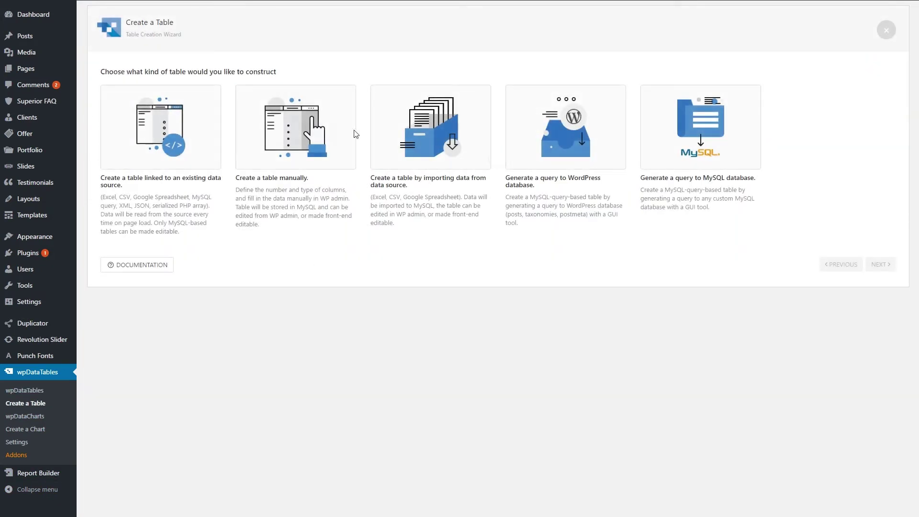
click(353, 120)
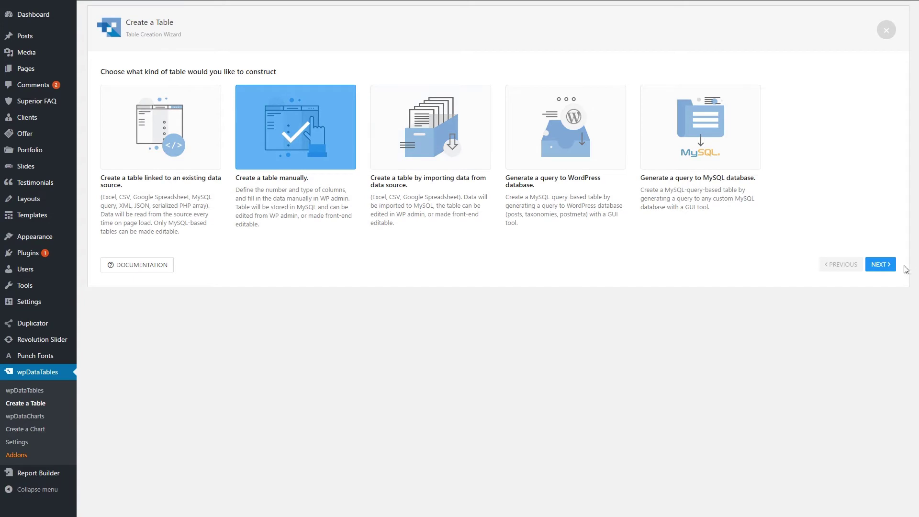
click(883, 266)
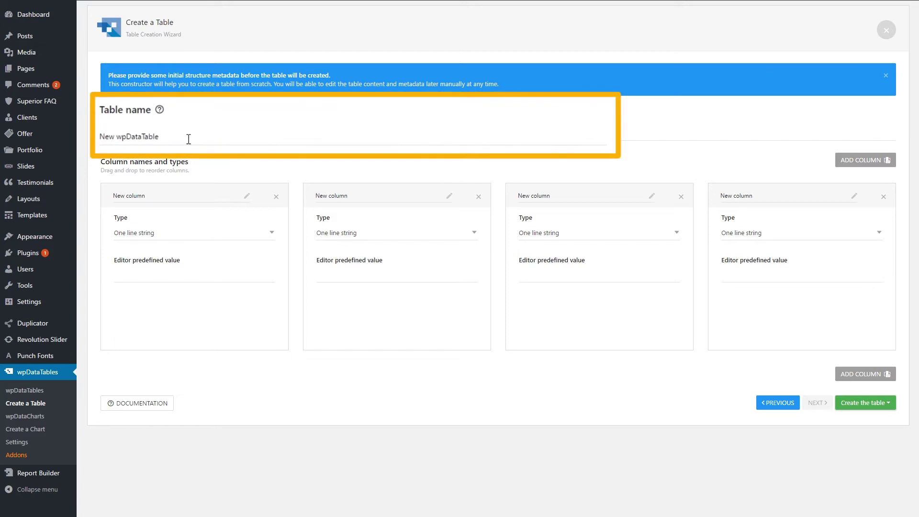
Step: Name the table "My new table" and set it up with 3 columns, removing the extra fourth column
triple_click(169, 135)
text(My new table)
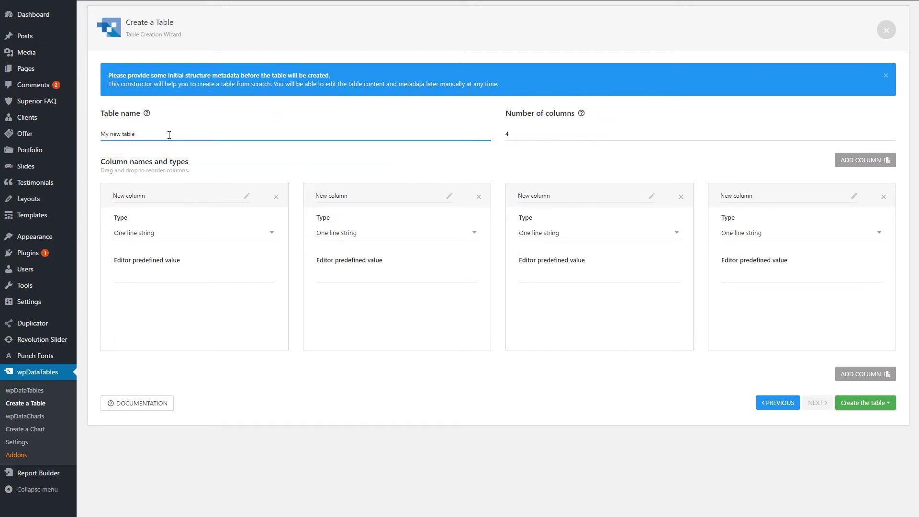
double_click(508, 134)
text(3)
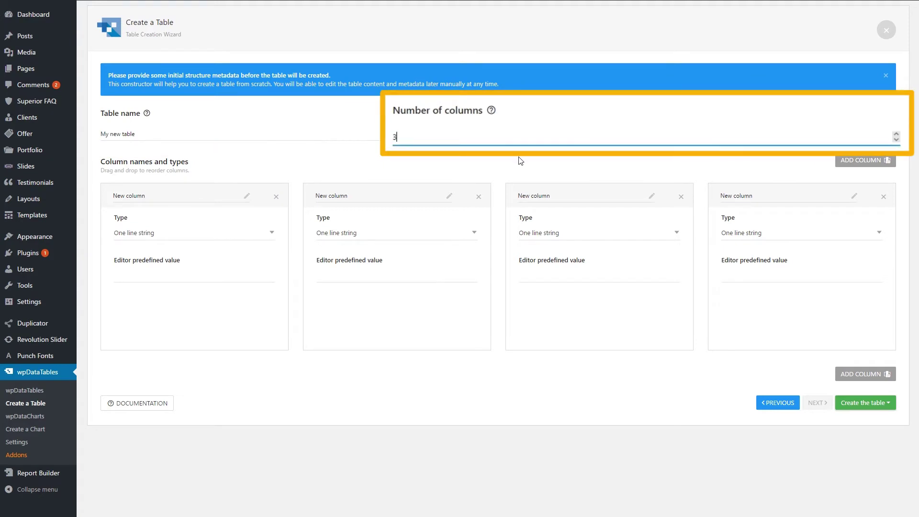
click(845, 162)
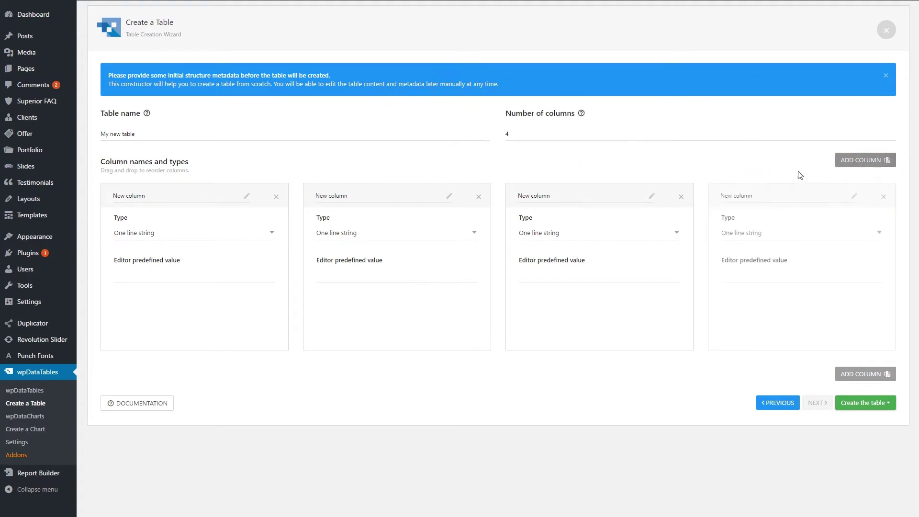
click(882, 198)
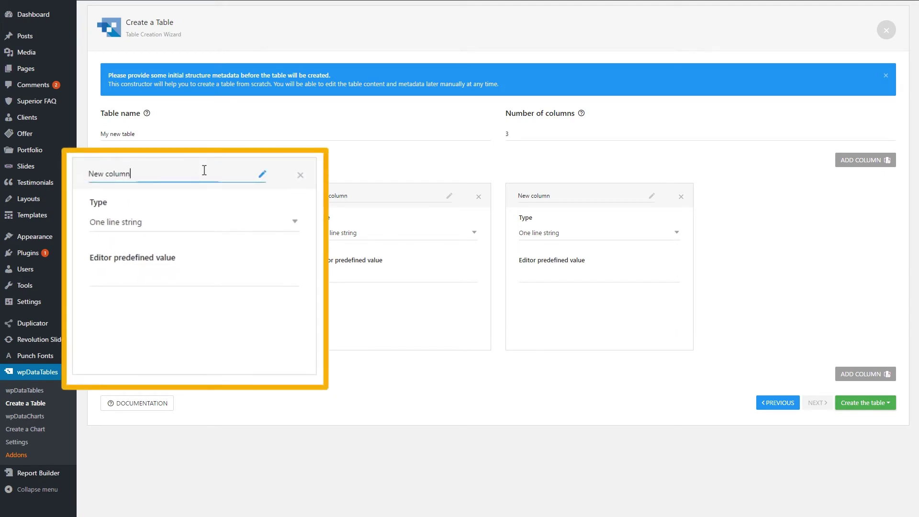
Step: Rename the first column "Employee" and keep its type as One line string
click(203, 194)
text(Employee)
click(202, 173)
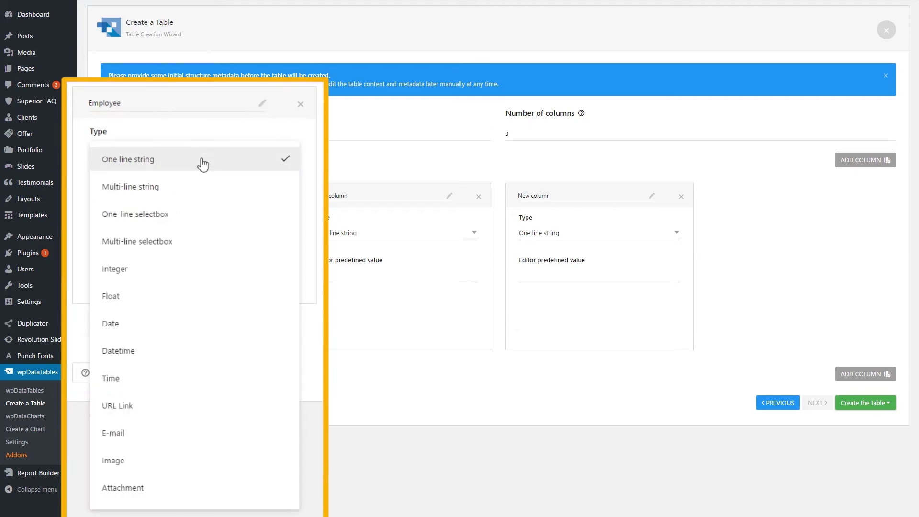
click(184, 239)
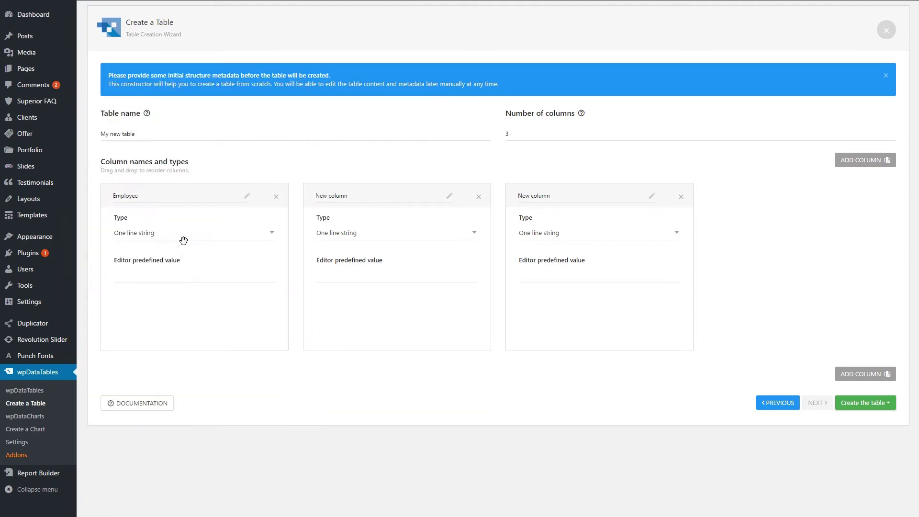
Step: Rename the second column "Hire date" and set its type to Date
triple_click(366, 196)
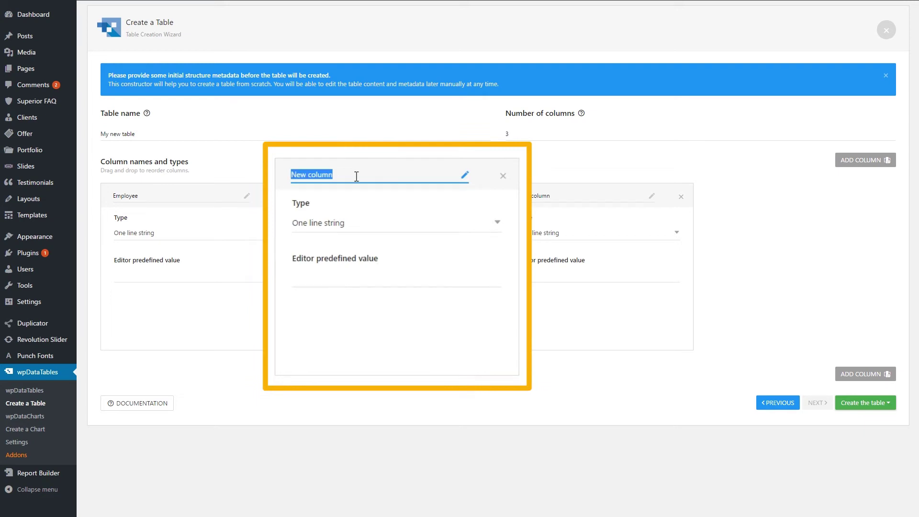
text(Hir)
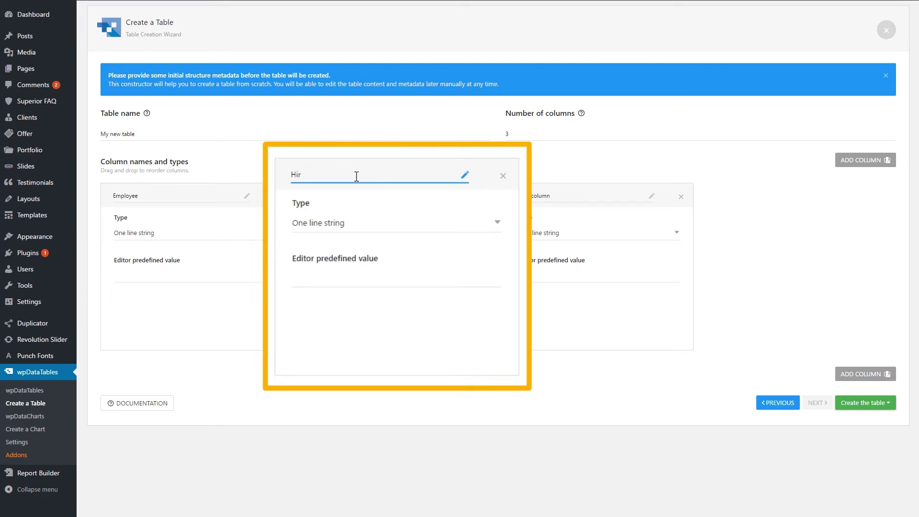
text(e date)
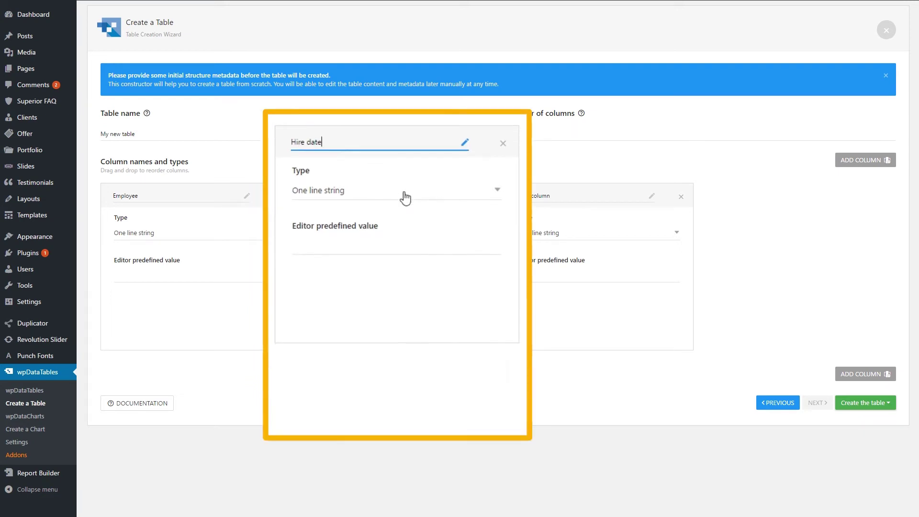
click(405, 198)
click(339, 321)
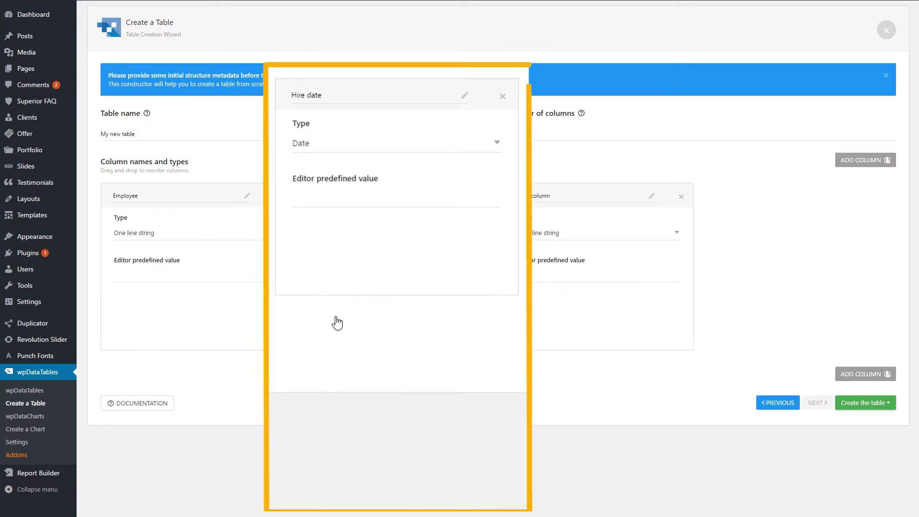
Step: Rename the third column "Role" and set the Employee column's editor predefined value to "Name"
click(583, 194)
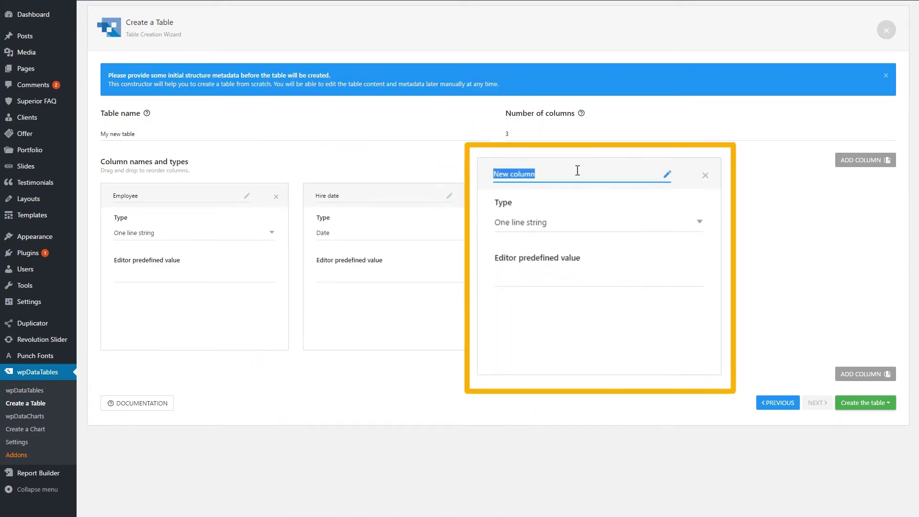
text(Role)
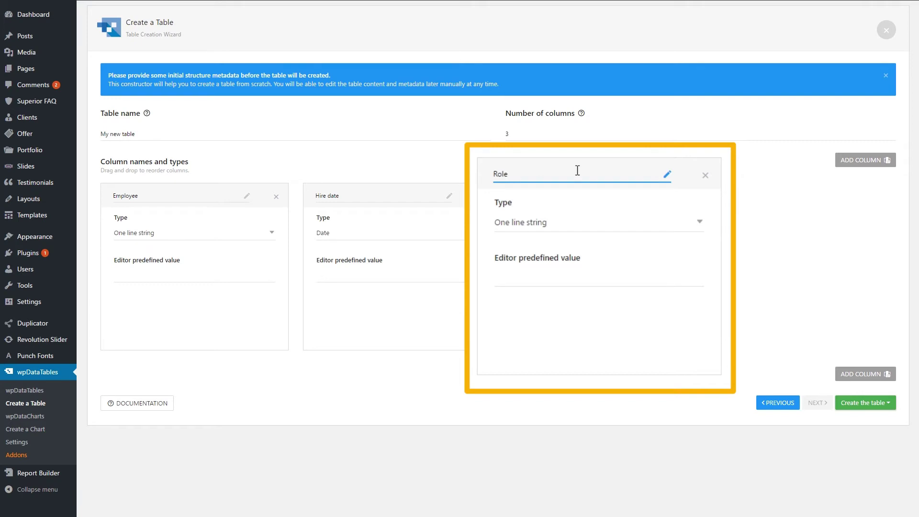
click(201, 280)
text(Nam)
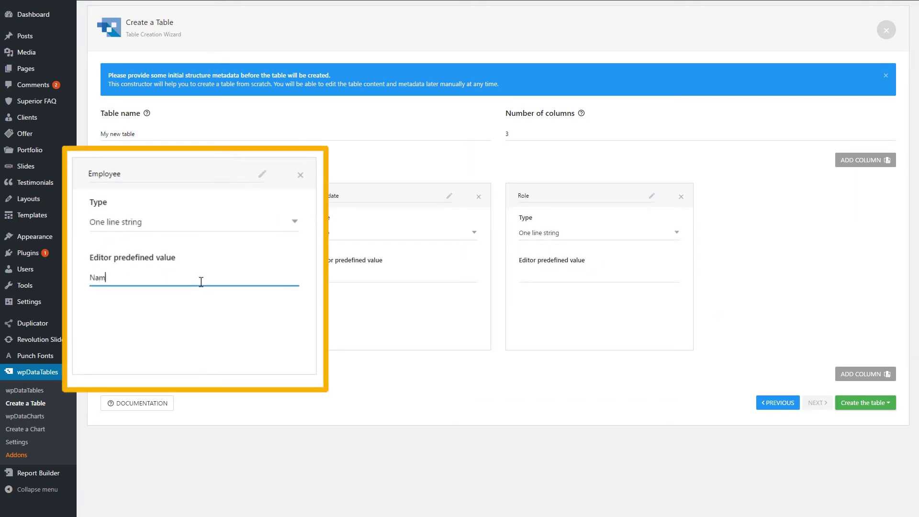
text(e)
click(185, 304)
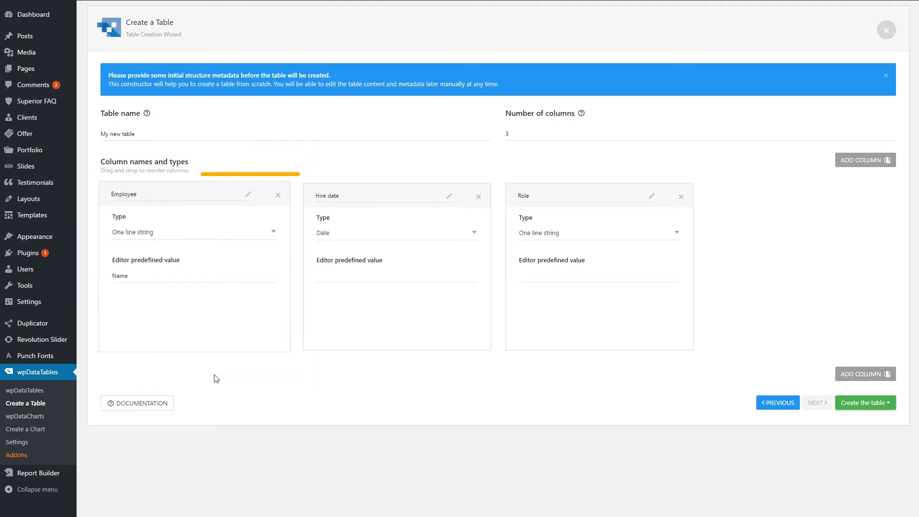
Step: Make Role a One-line selectbox, enter the possible values Manager, Director and Developer, and remove Developer again
click(580, 233)
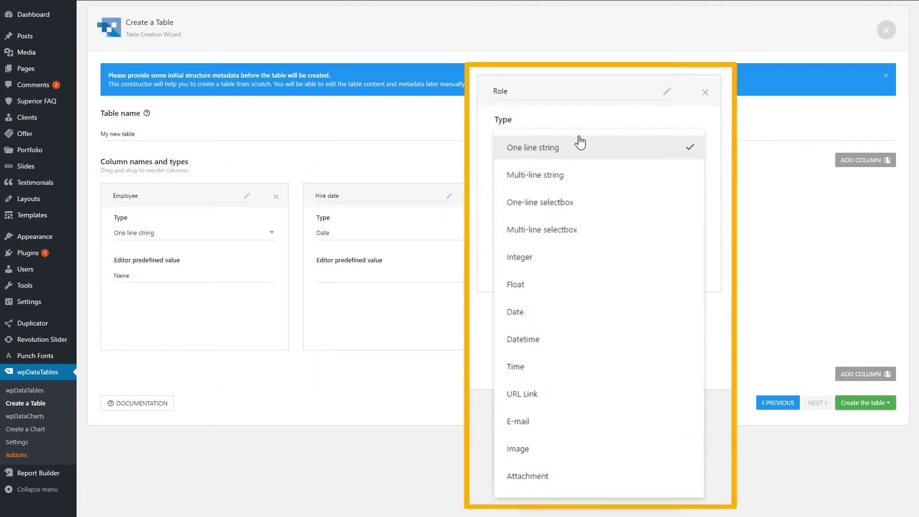
click(576, 203)
click(558, 279)
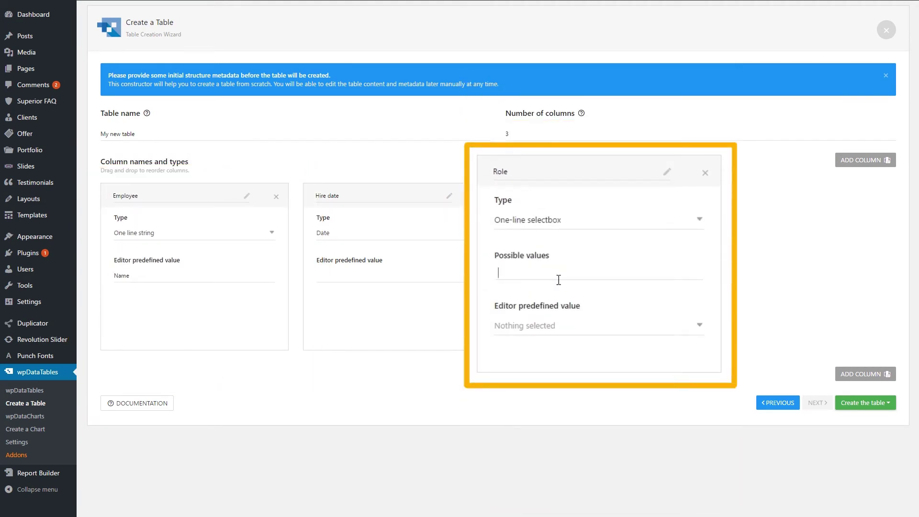
text(Manager)
key(Return)
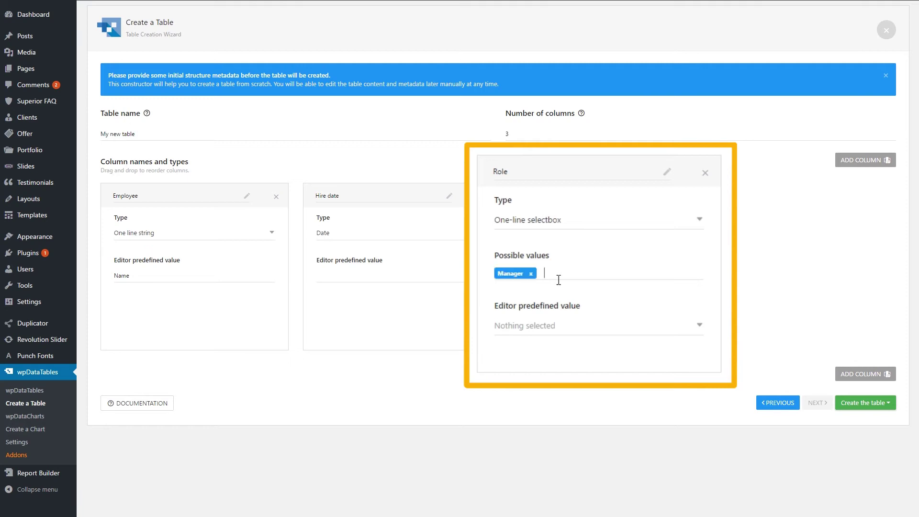
text(Director)
key(Return)
text(Developer)
key(Return)
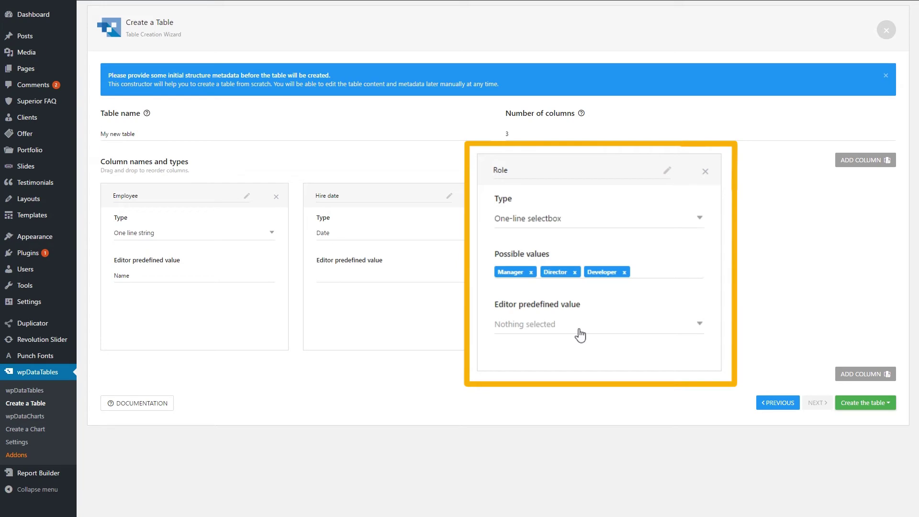
click(624, 271)
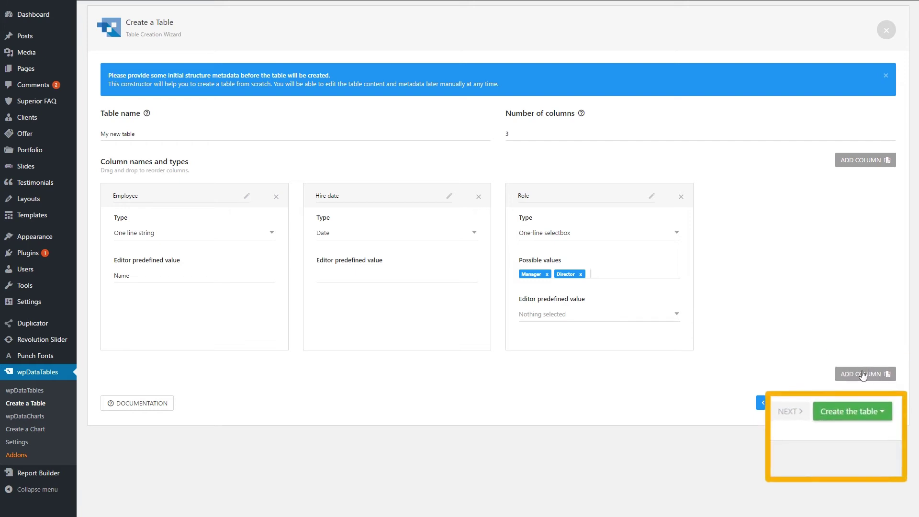
Step: Create the table from the defined columns and open it in the standard editor view
click(865, 402)
click(847, 419)
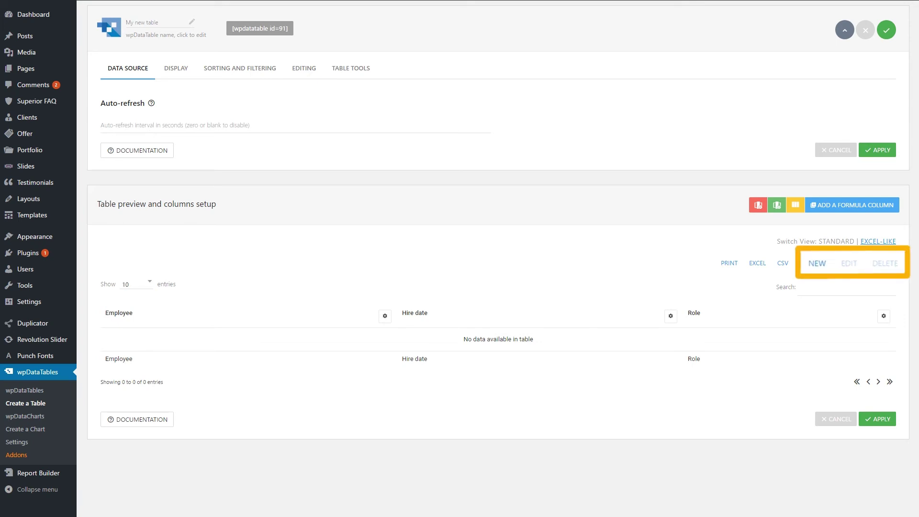
Step: Add a new entry with the employee's name, hire date 06/12/2017 and role Manager, and save it
click(818, 265)
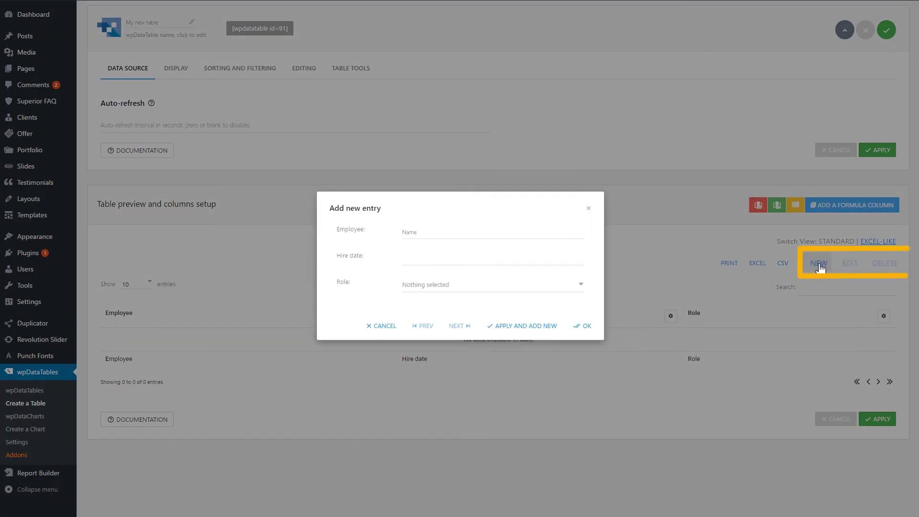
click(480, 242)
text(Jo)
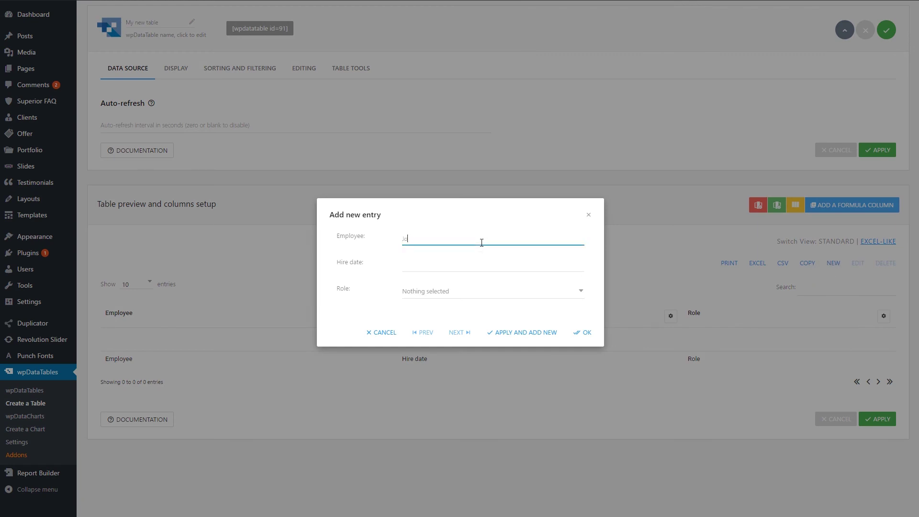
text(hnny)
click(472, 276)
click(439, 379)
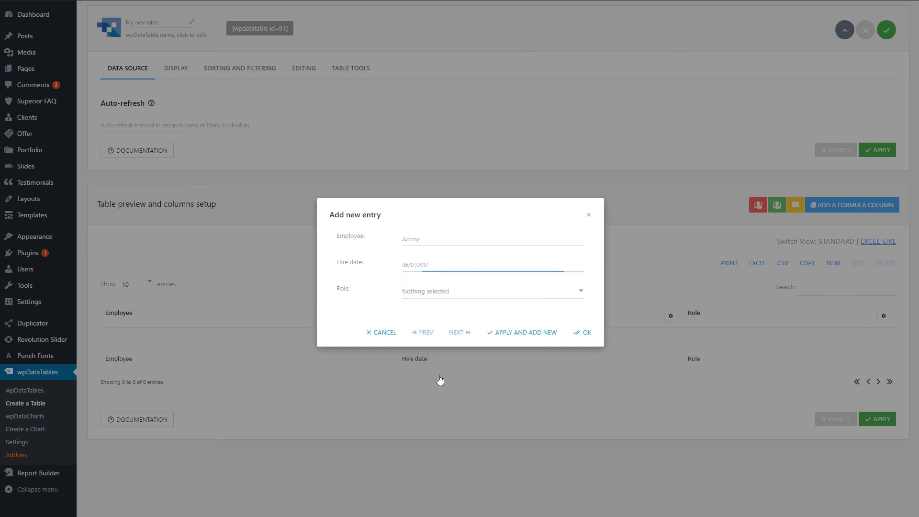
click(437, 296)
click(432, 322)
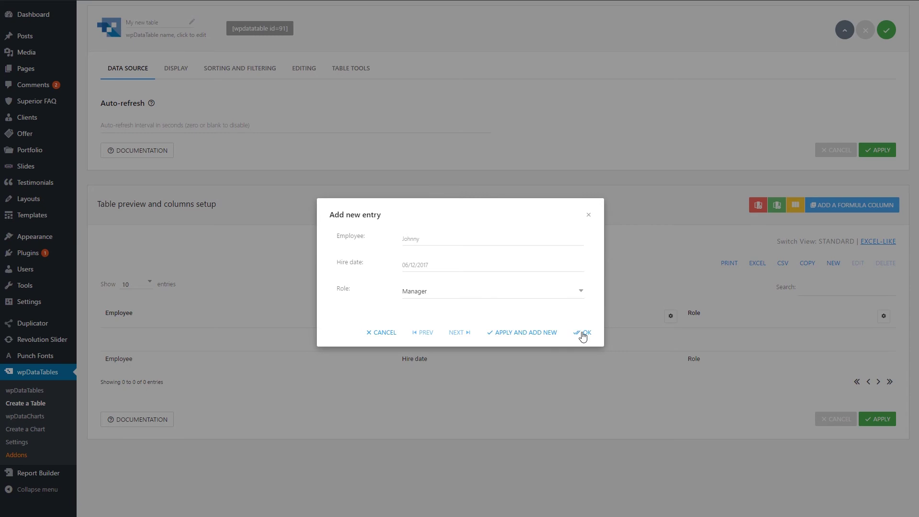
click(583, 335)
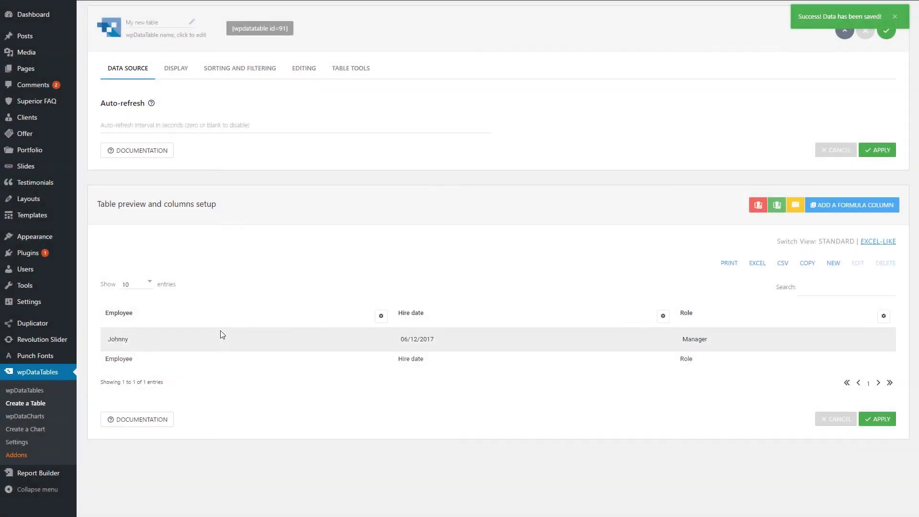
Step: Edit the existing entry to set its role to Director and save the change
click(110, 339)
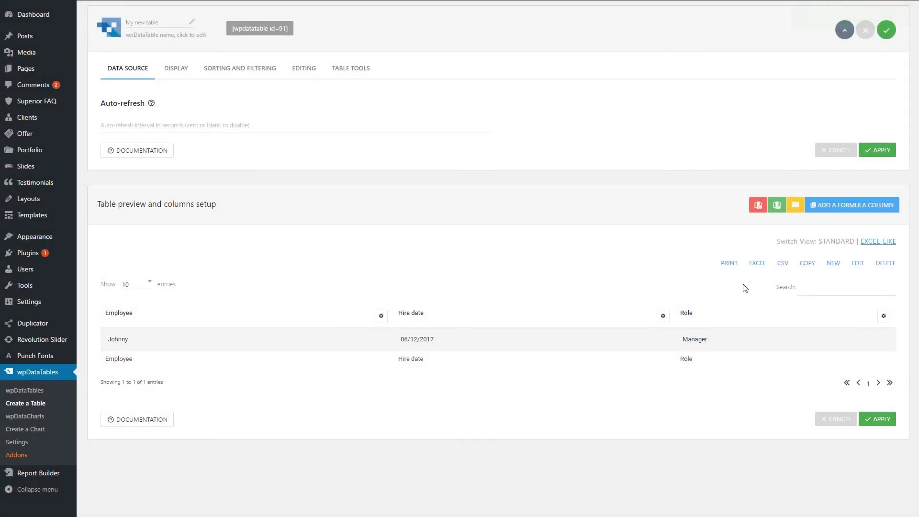
click(858, 263)
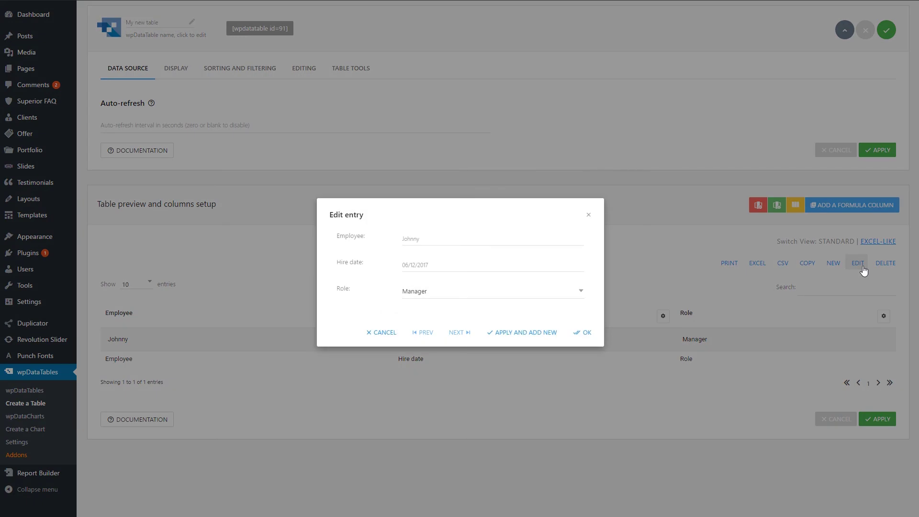
click(492, 298)
click(482, 341)
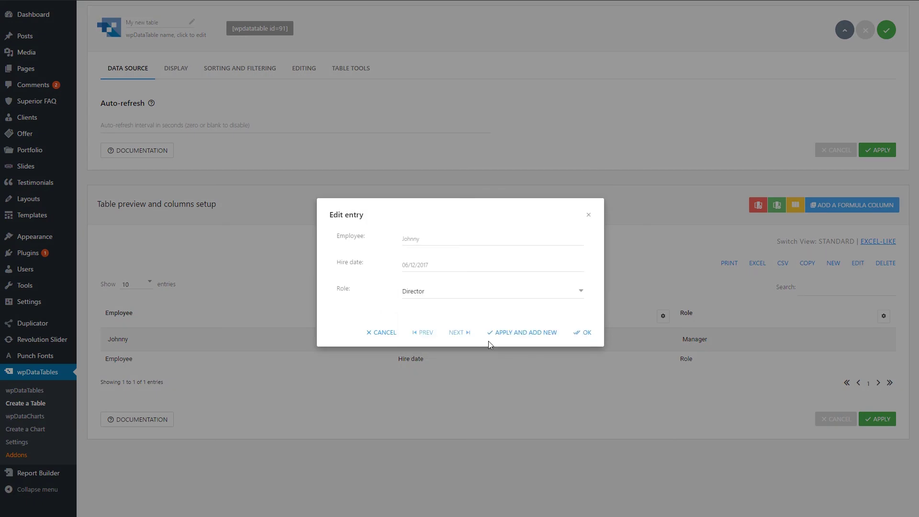
click(583, 332)
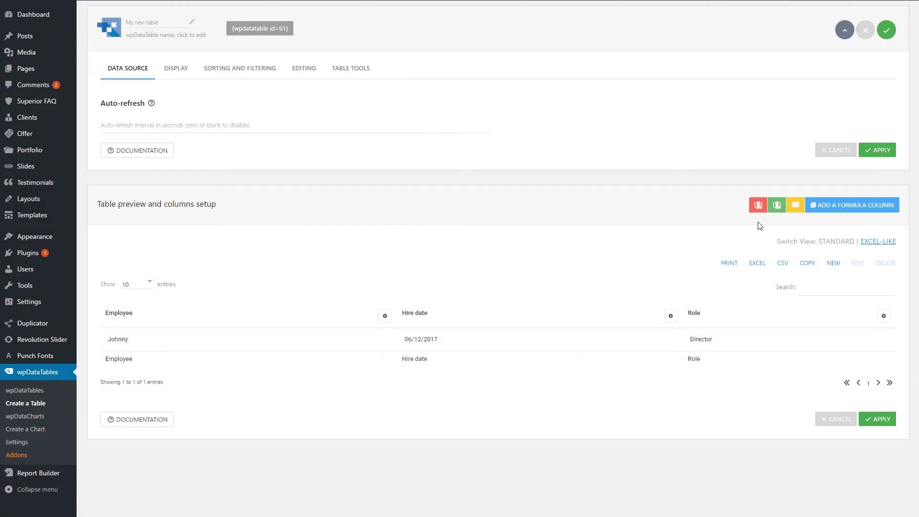
Step: Add a One line string column with the header "Work hours" at the beginning of the table
click(776, 207)
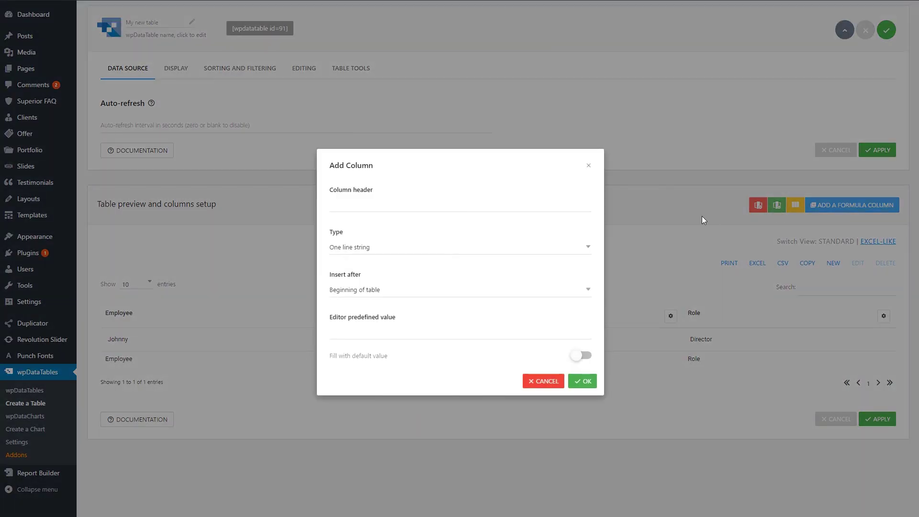
click(570, 207)
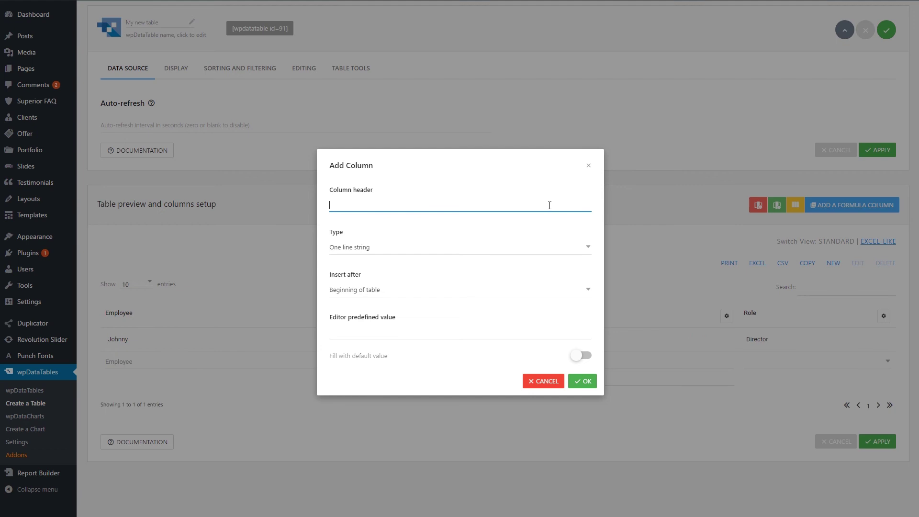
text(Work hou)
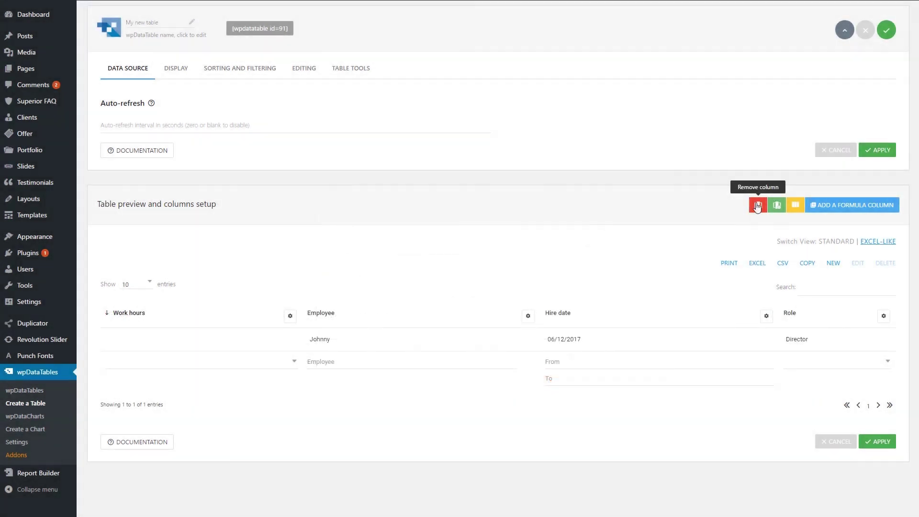
Step: Remove the "Work hours" column from the table, confirming the irreversible deletion
click(758, 204)
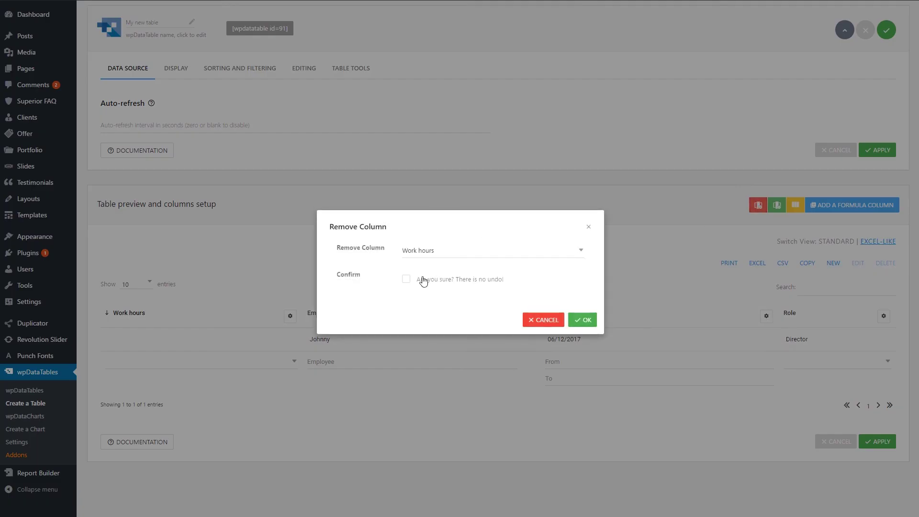
click(407, 282)
click(590, 319)
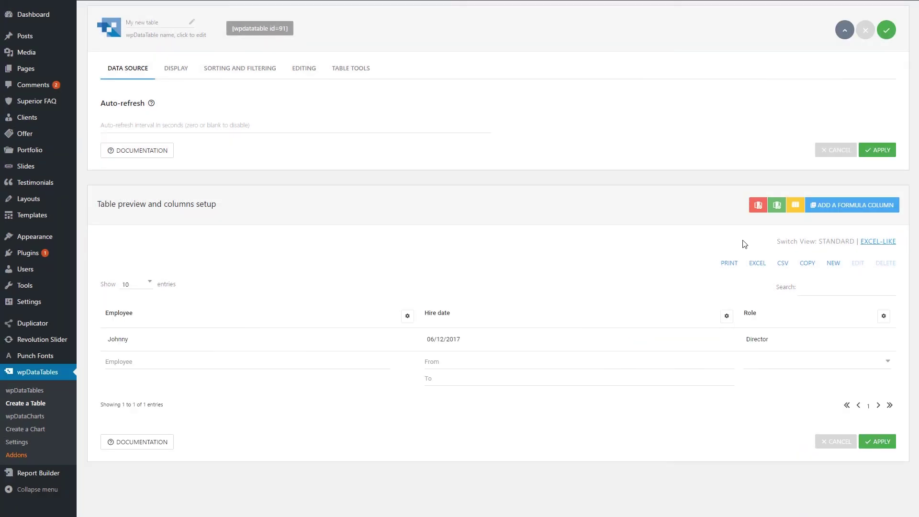
Step: Review the visibility and ordering options in the table's column list, and save the list
click(795, 206)
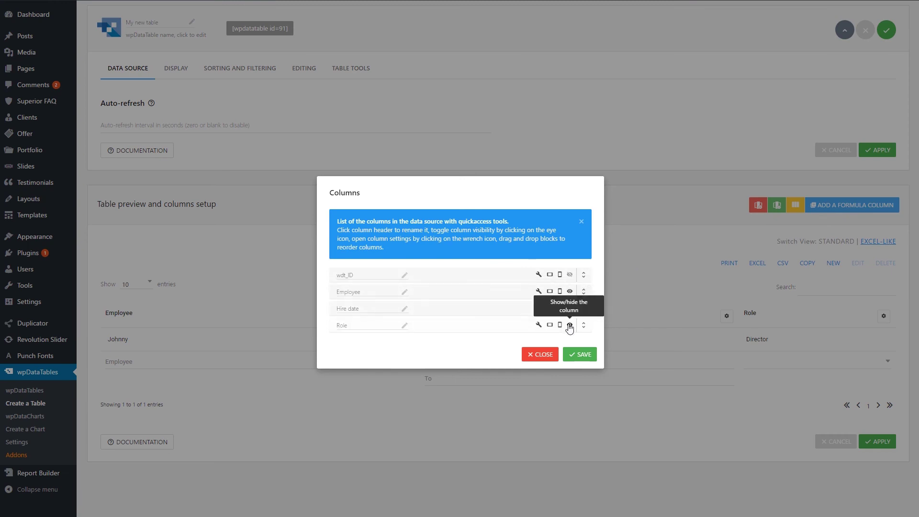
click(580, 354)
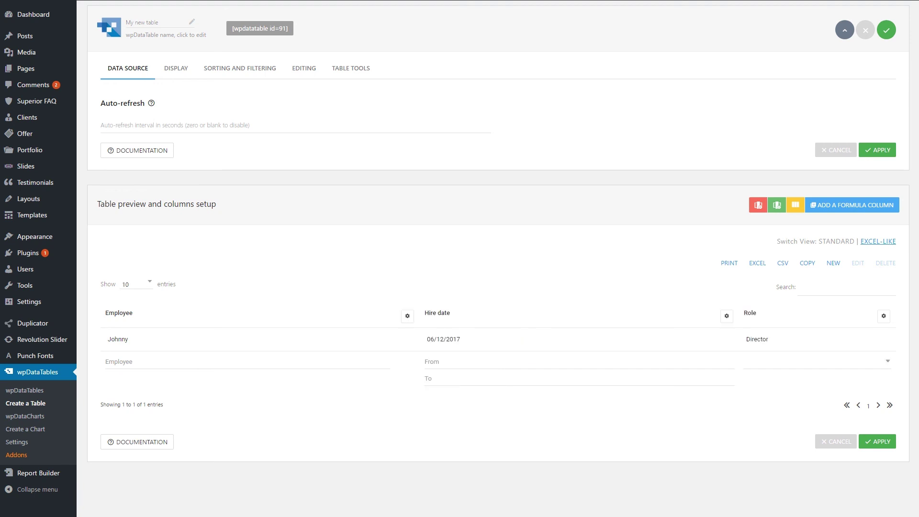
Step: Find "My new table" with ID 91 on the last page of the wpDataTables list and open it in the Excel-like editor
click(33, 393)
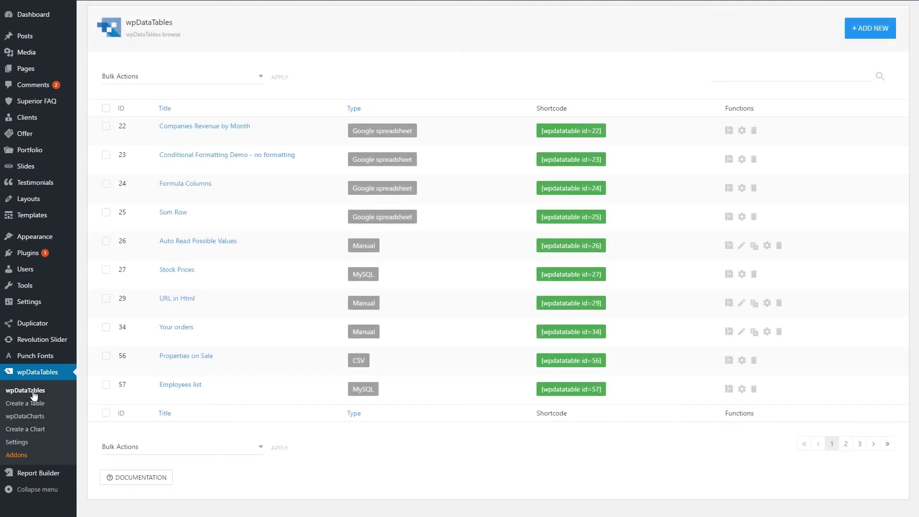
click(886, 445)
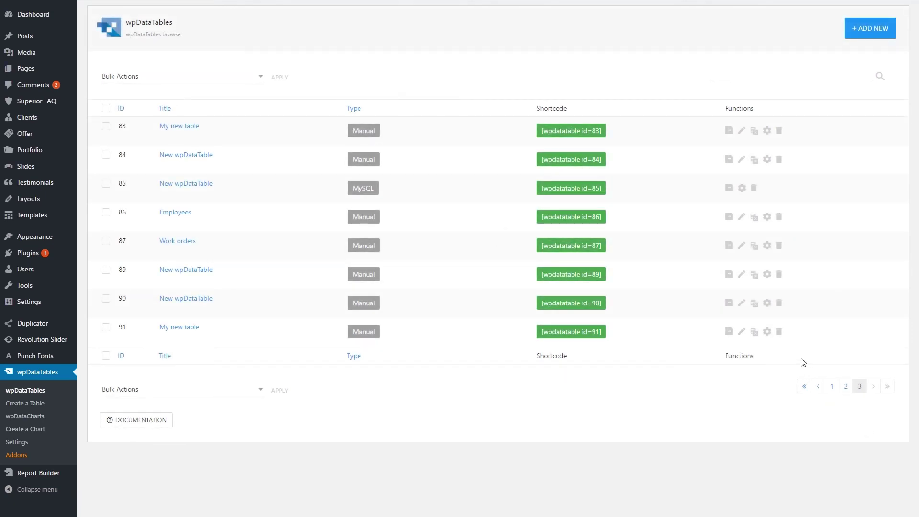
click(754, 333)
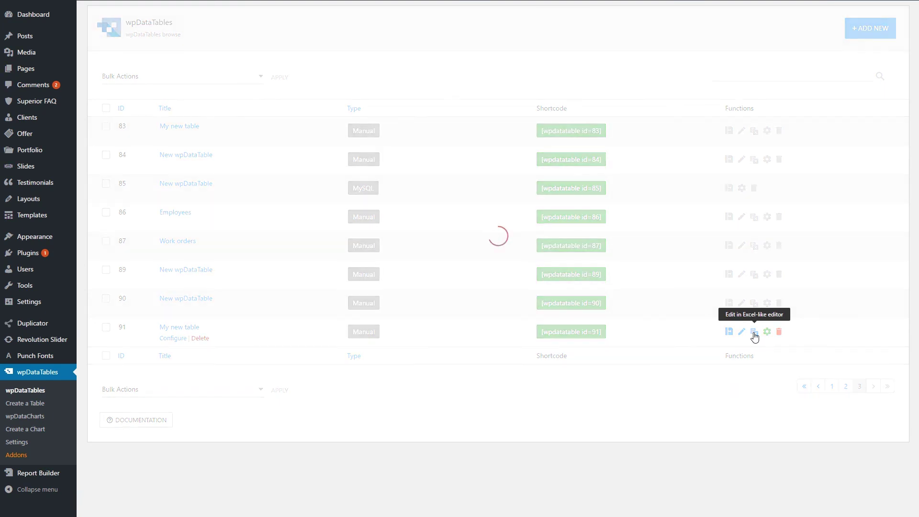